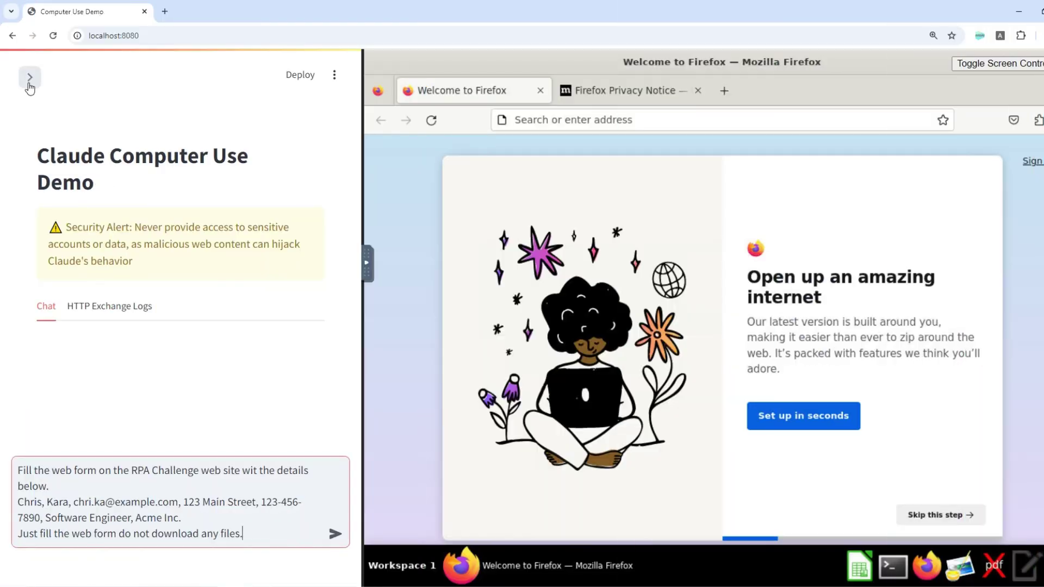
Step: In the settings sidebar, reduce 'Only send N most recent images' down to 1
{"action": "left_click", "coordinate": [29, 78]}
{"action": "left_click", "coordinate": [177, 350]}
{"action": "left_click", "coordinate": [176, 351]}
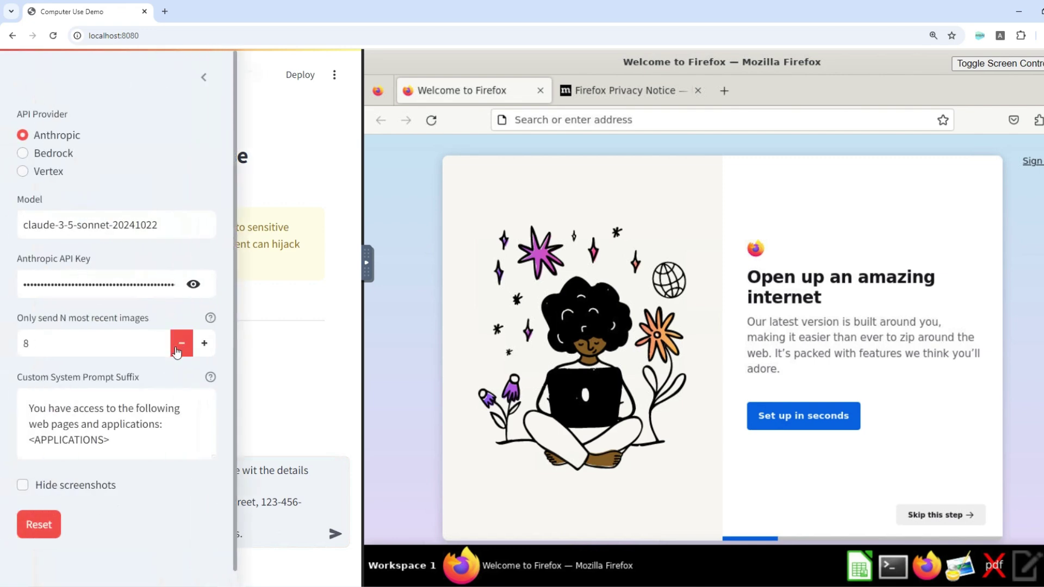
{"action": "left_click", "coordinate": [177, 351]}
Step: Paste the allowed-applications text into Custom System Prompt Suffix, leave screenshots visible, and close settings
{"action": "left_click", "coordinate": [139, 437]}
{"action": "key", "text": "ctrl+v"}
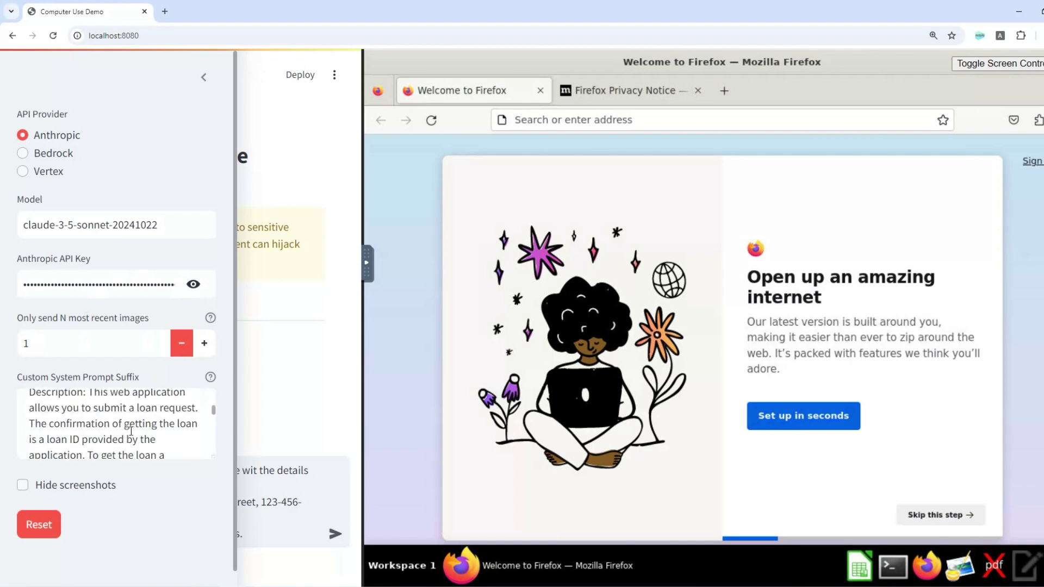
{"action": "scroll", "coordinate": [131, 431], "scroll_direction": "down", "scroll_amount": 5}
{"action": "scroll", "coordinate": [130, 431], "scroll_direction": "down", "scroll_amount": 5}
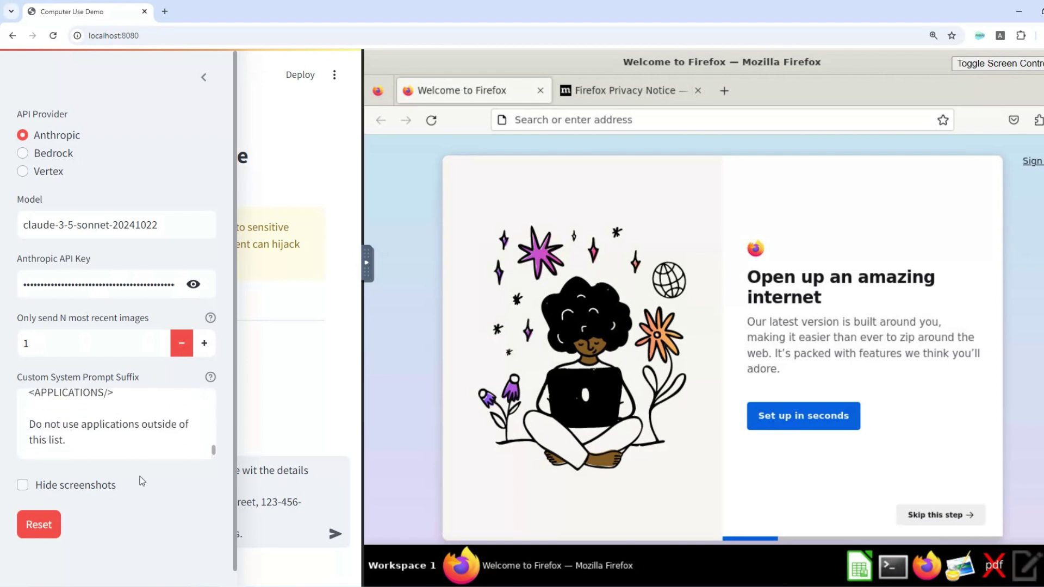
{"action": "left_click", "coordinate": [44, 489]}
{"action": "left_click", "coordinate": [92, 488]}
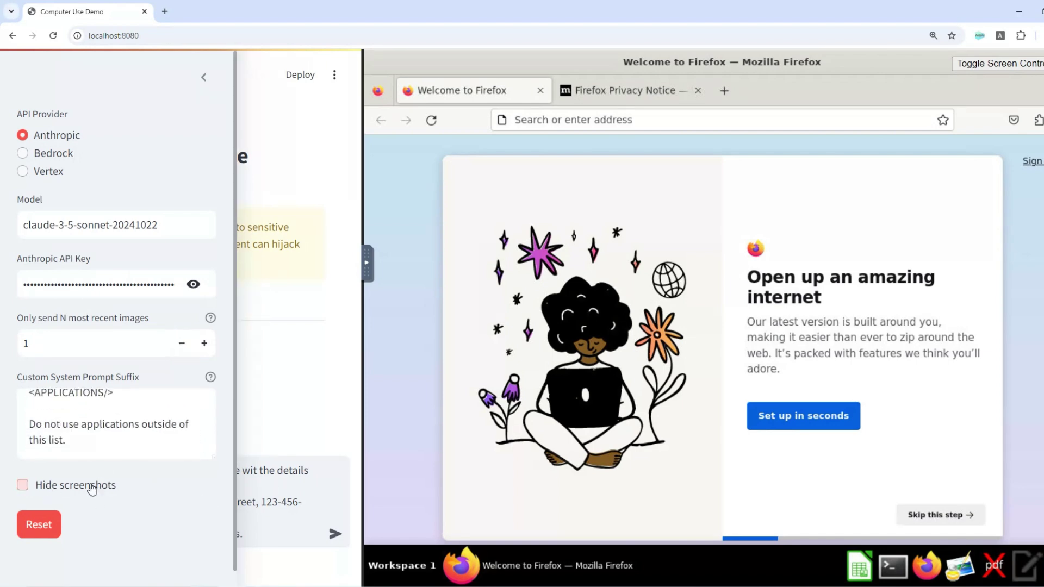
{"action": "left_click", "coordinate": [316, 420]}
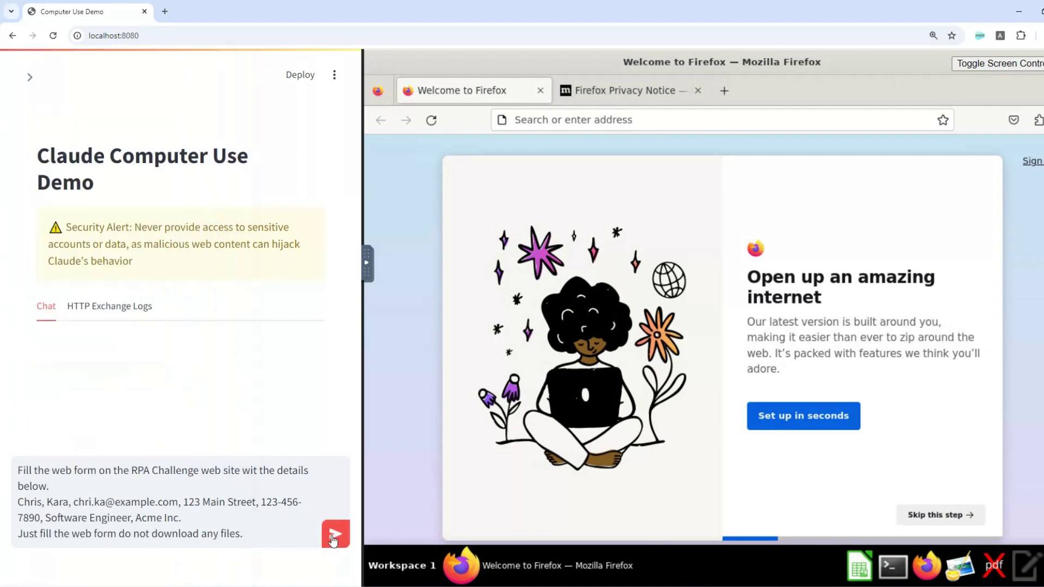
Step: Send the RPA Challenge form-filling request so the agent starts working
{"action": "left_click", "coordinate": [335, 536]}
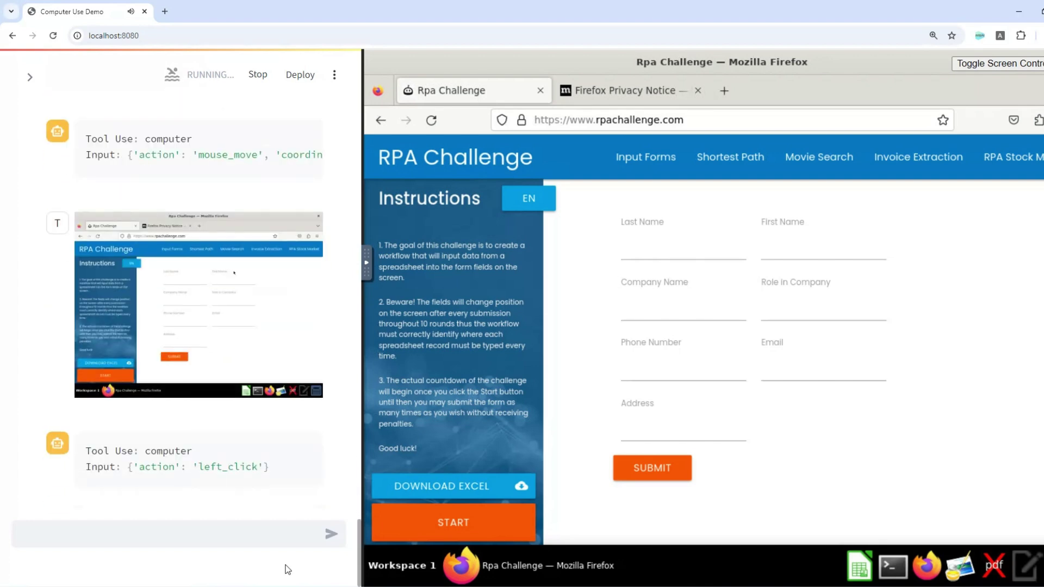
Step: Paste the employee onboarding and ACME access-ticket request into chat and send it
{"action": "key", "text": "ctrl+v"}
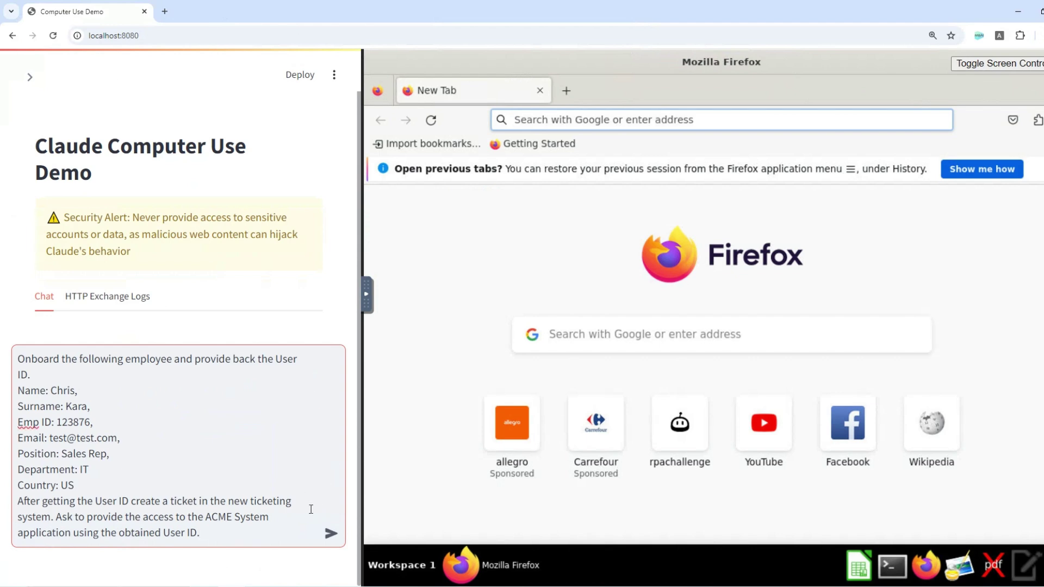
{"action": "left_click", "coordinate": [330, 534]}
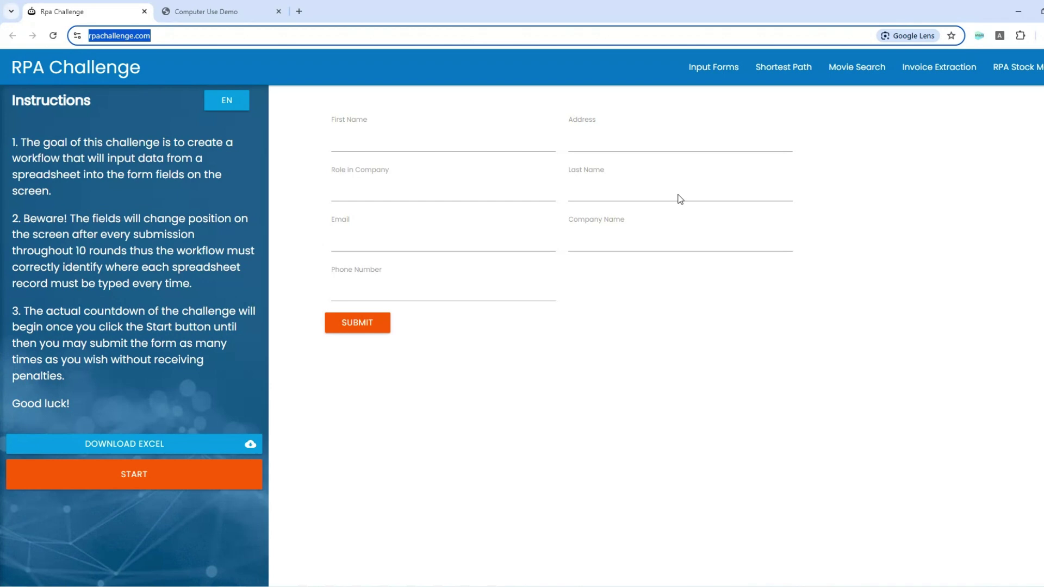
{"action": "left_click", "coordinate": [445, 139]}
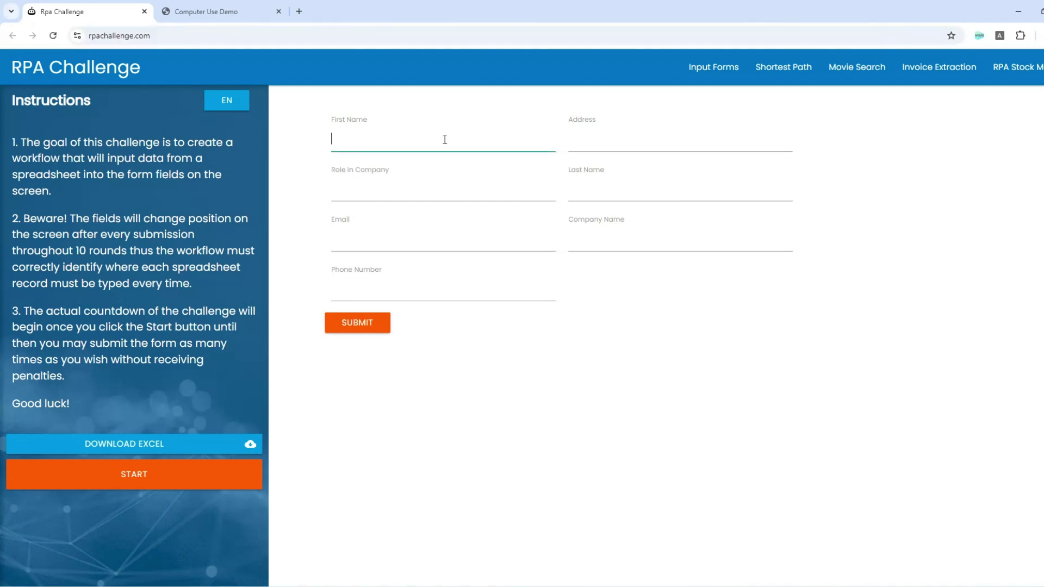
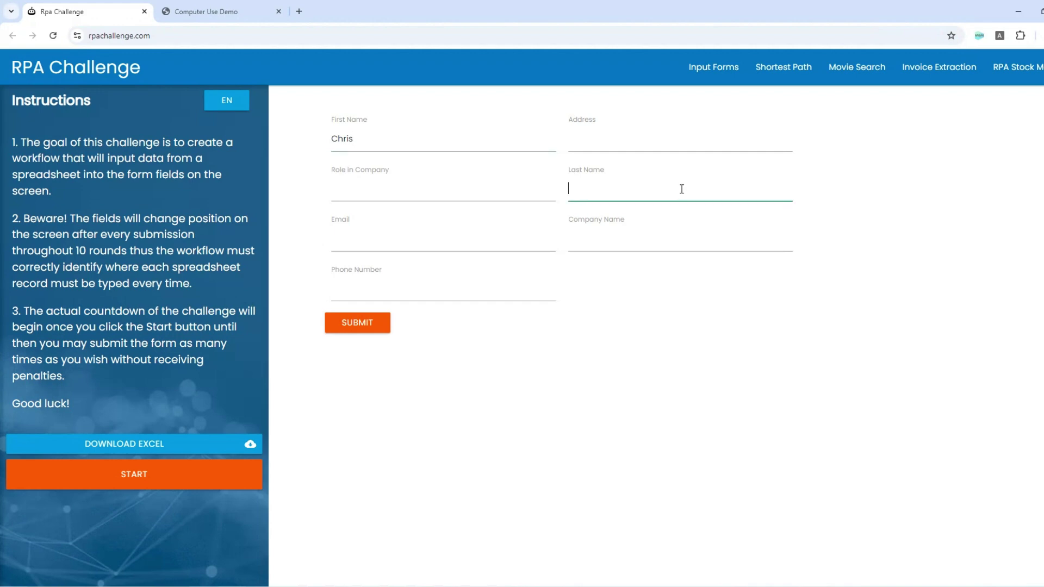
{"action": "left_click", "coordinate": [445, 239]}
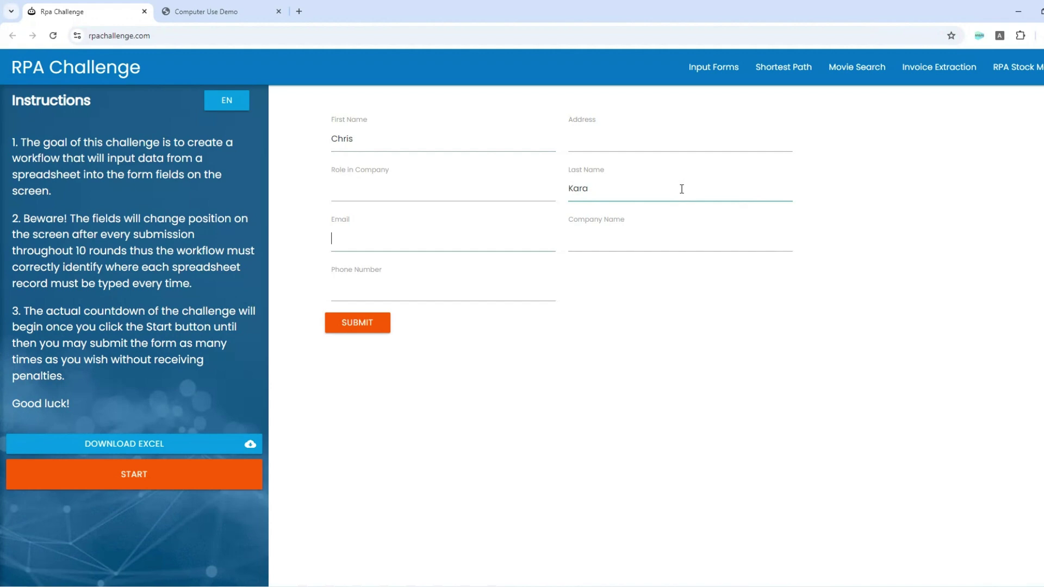
{"action": "type", "text": "chri.ka@example.com"}
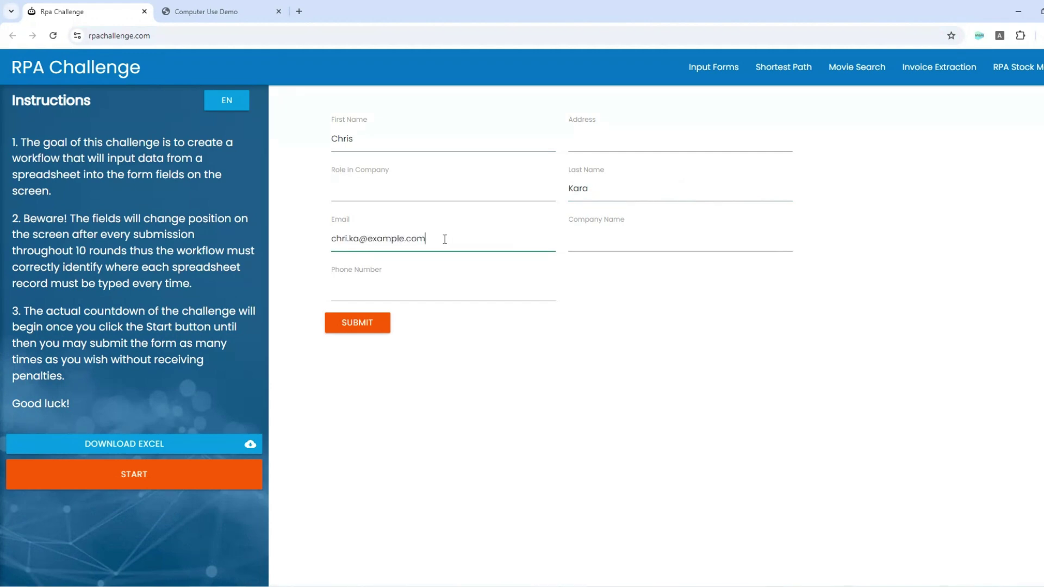
{"action": "left_click", "coordinate": [681, 139]}
{"action": "type", "text": "123"}
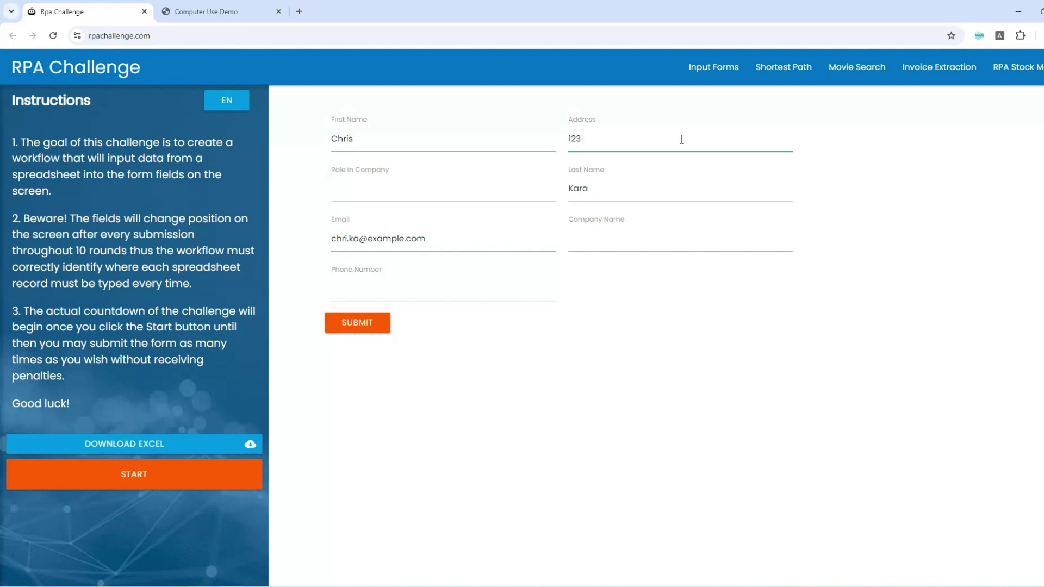
{"action": "type", "text": " Main Street"}
{"action": "left_click", "coordinate": [445, 289]}
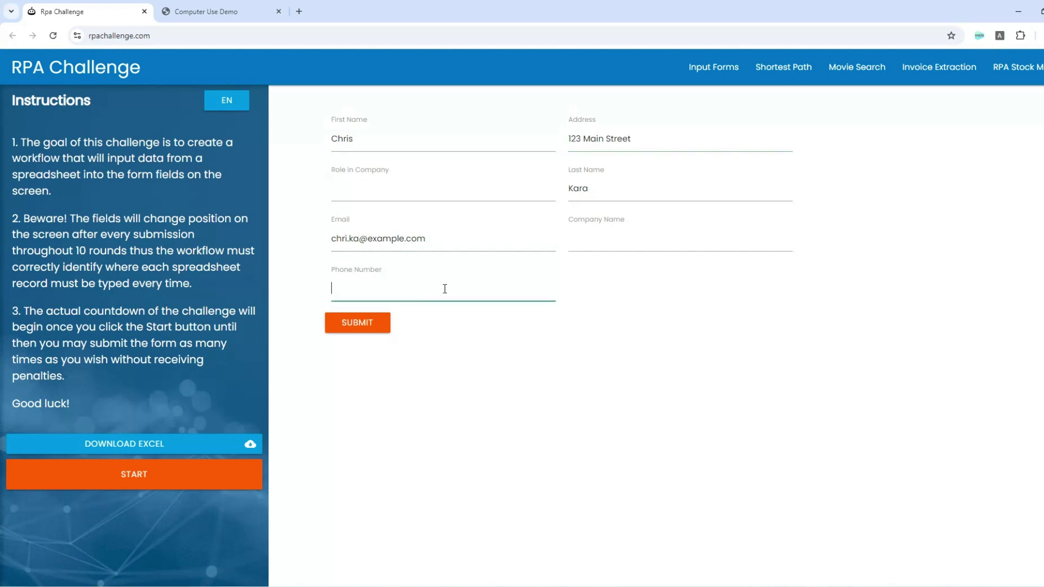
{"action": "type", "text": "123-456-7890"}
Step: Fill in the role and company name, then submit the completed RPA Challenge form
{"action": "left_click", "coordinate": [444, 188]}
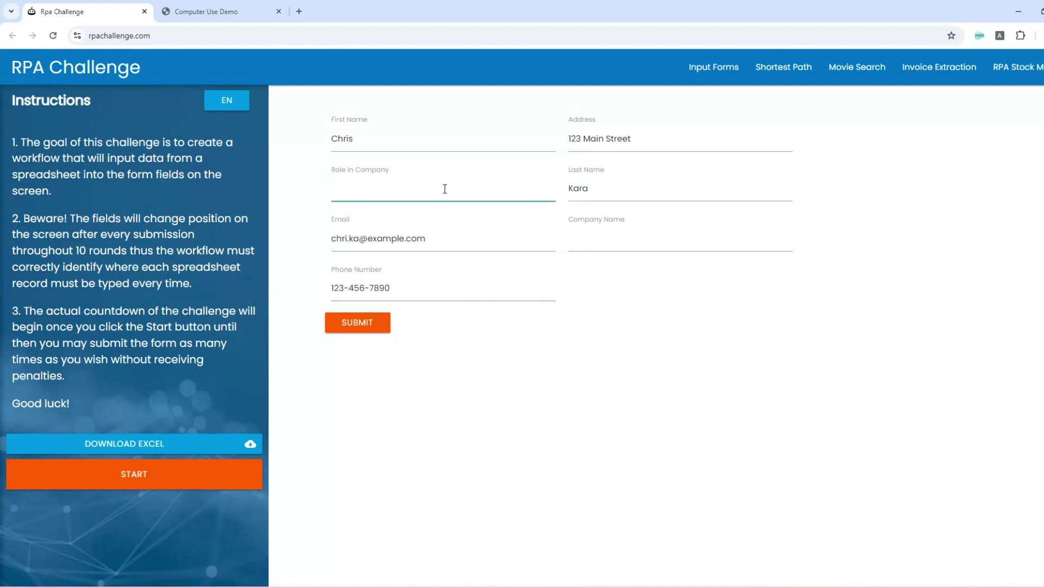
{"action": "type", "text": "Software Engineer"}
{"action": "left_click", "coordinate": [682, 239]}
{"action": "type", "text": "Acme Inc."}
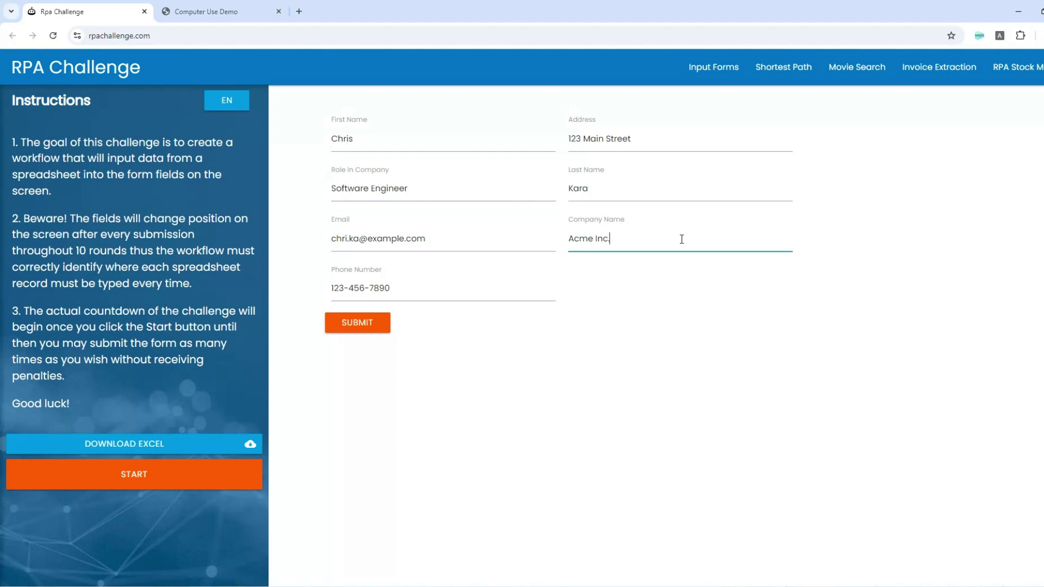
{"action": "left_click", "coordinate": [358, 324]}
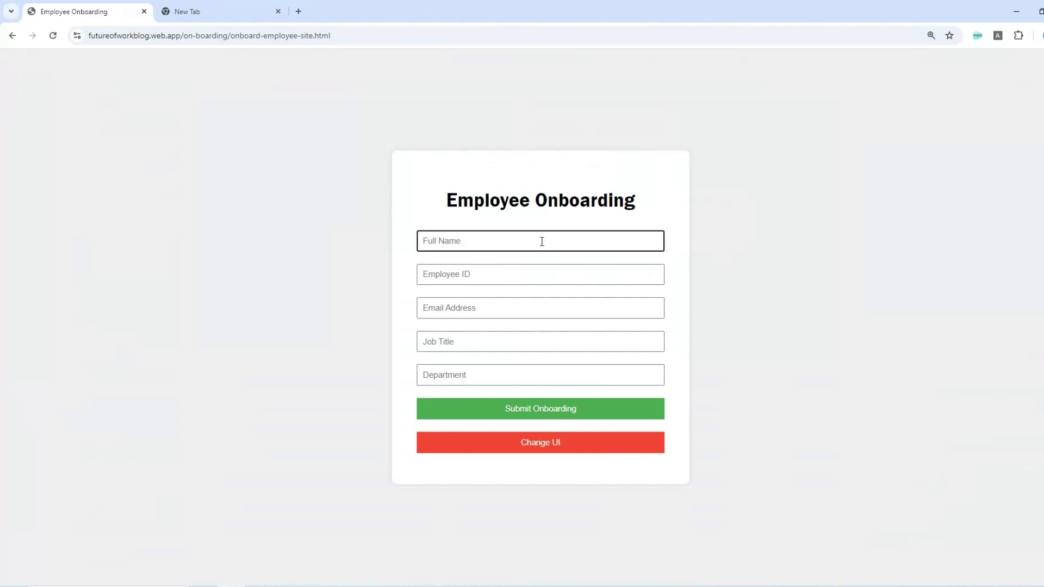
Step: Fill Employee ID, email, job title Sales Rep and department IT in the onboarding form
{"action": "left_click", "coordinate": [542, 275]}
{"action": "type", "text": "123876"}
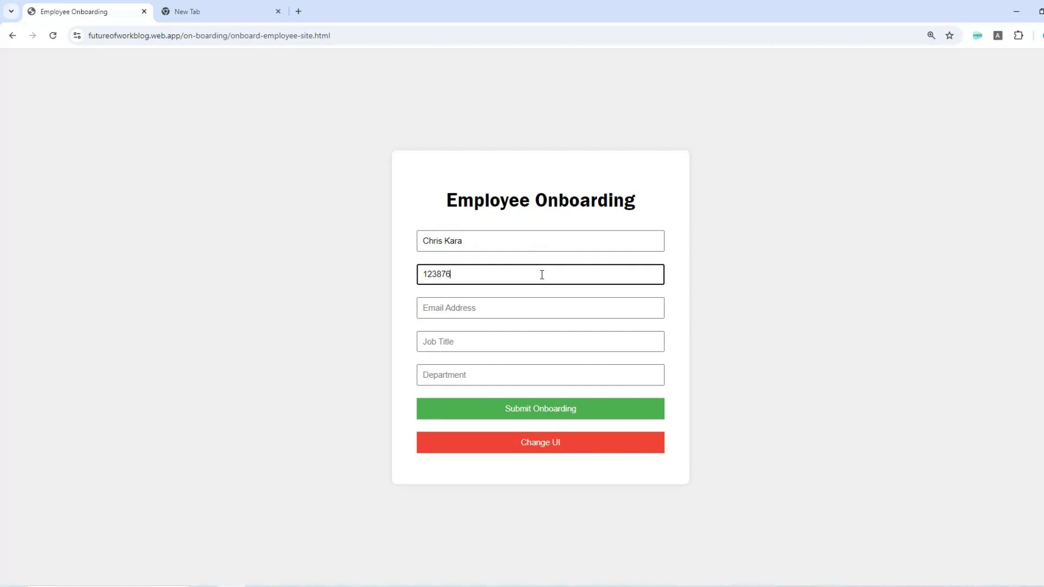
{"action": "key", "text": "Tab"}
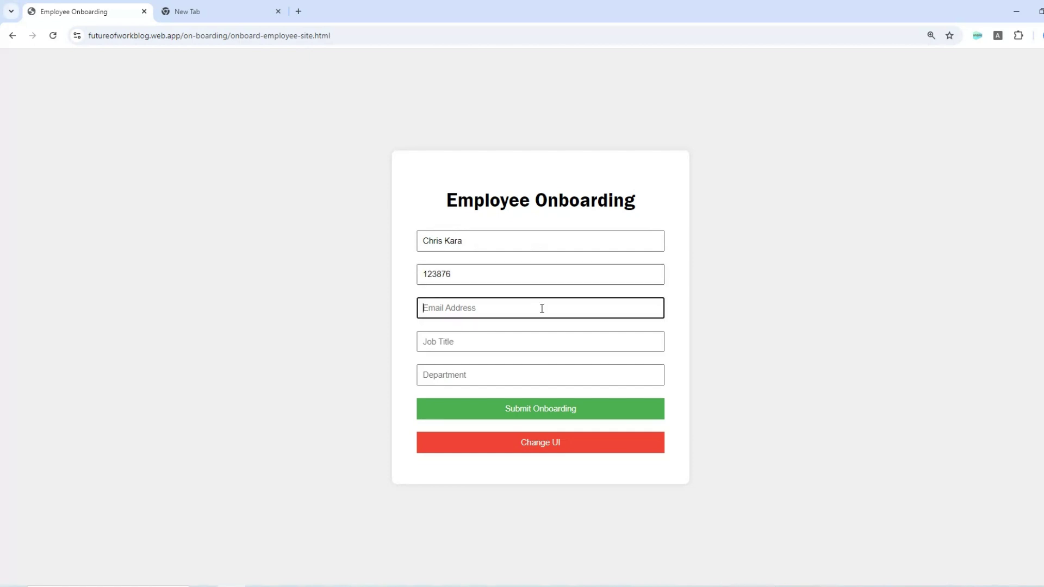
{"action": "type", "text": "test@test.com"}
{"action": "key", "text": "Tab"}
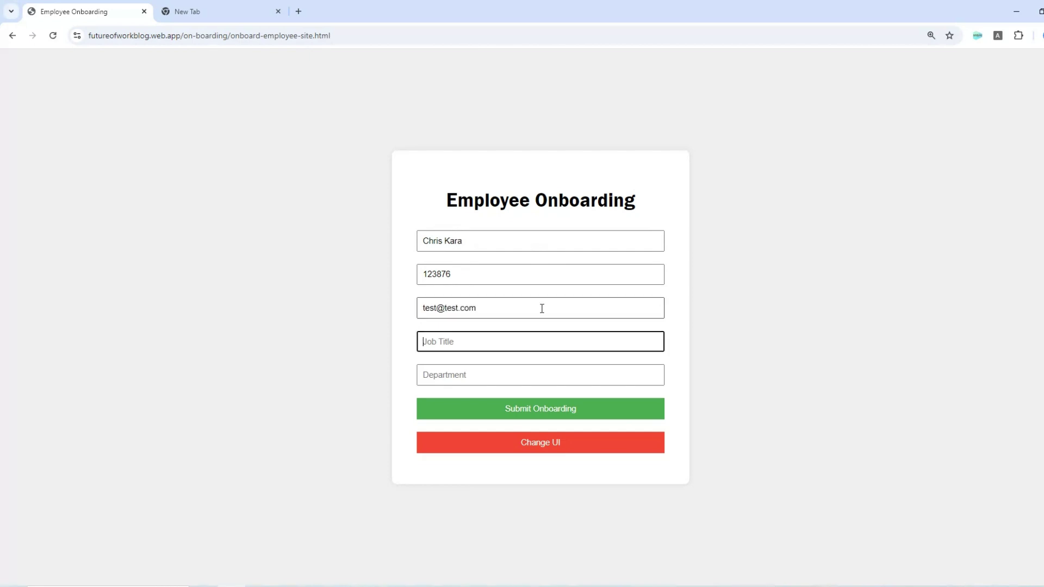
{"action": "type", "text": "Sales Rep"}
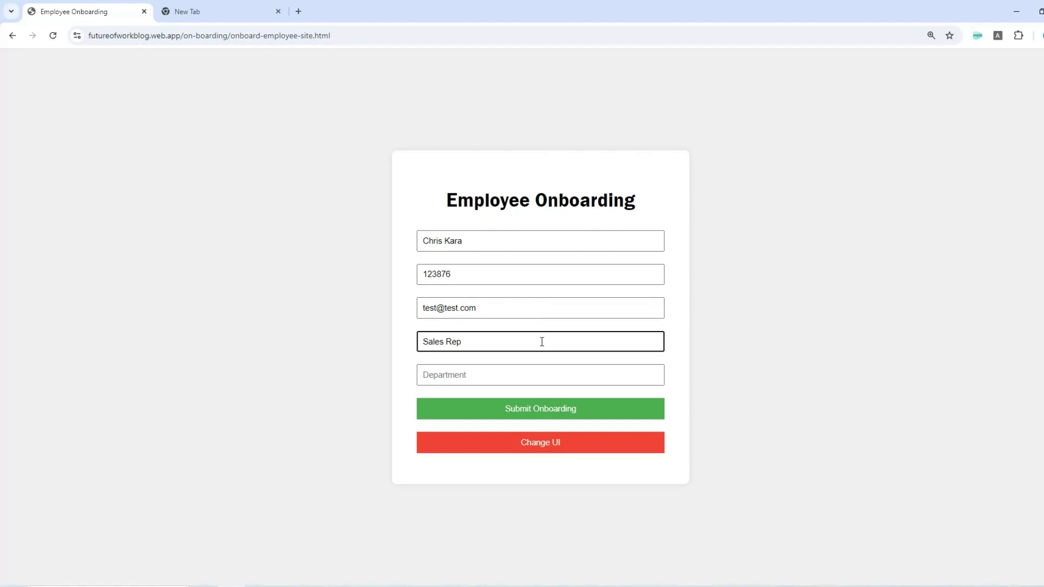
{"action": "key", "text": "Tab"}
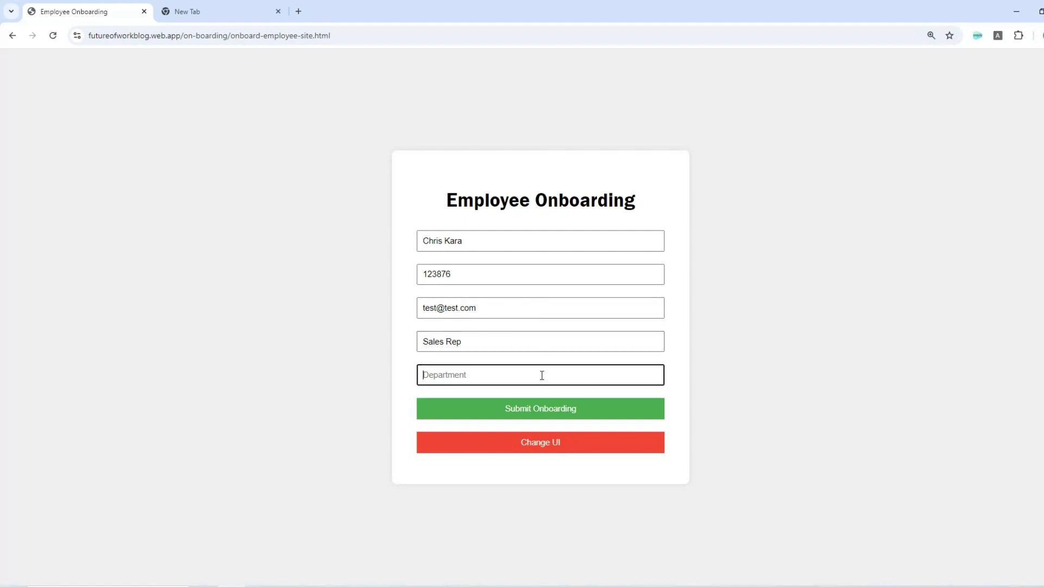
{"action": "type", "text": "IT"}
Step: Submit the onboarding form and dismiss the generated-username confirmation
{"action": "left_click", "coordinate": [543, 415]}
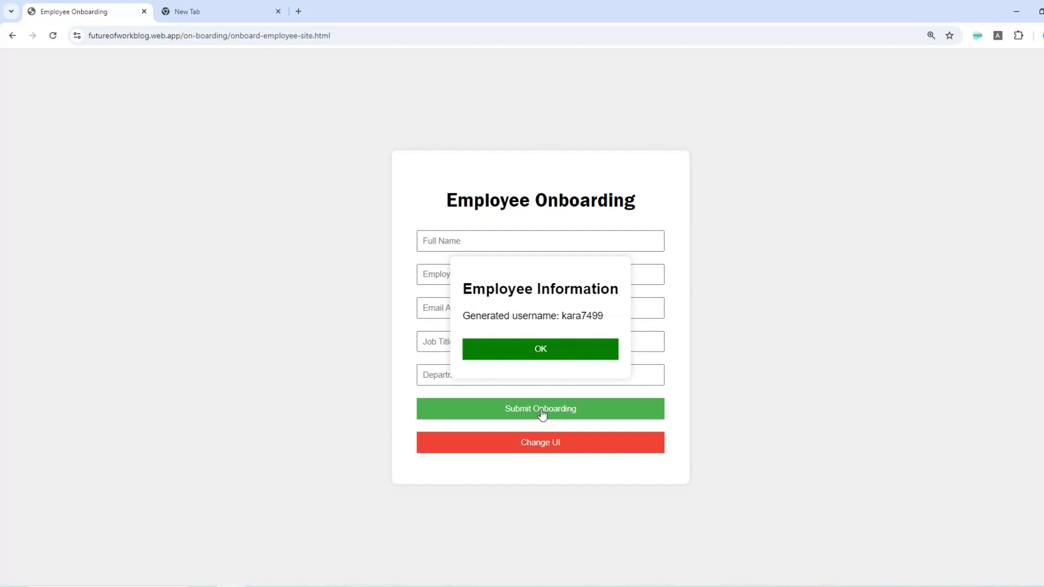
{"action": "left_click", "coordinate": [541, 349]}
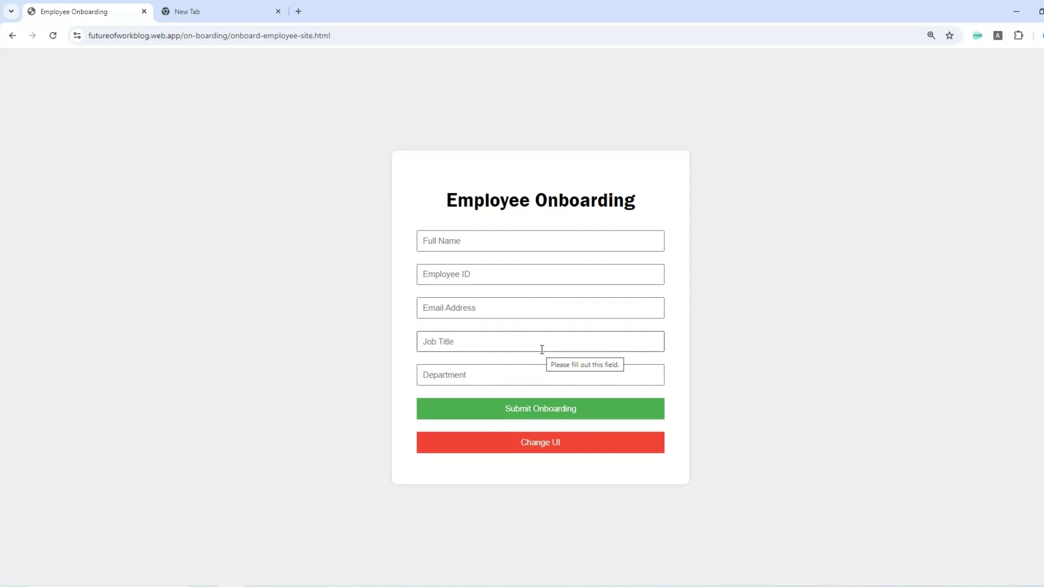
{"action": "key", "text": "ctrl+t"}
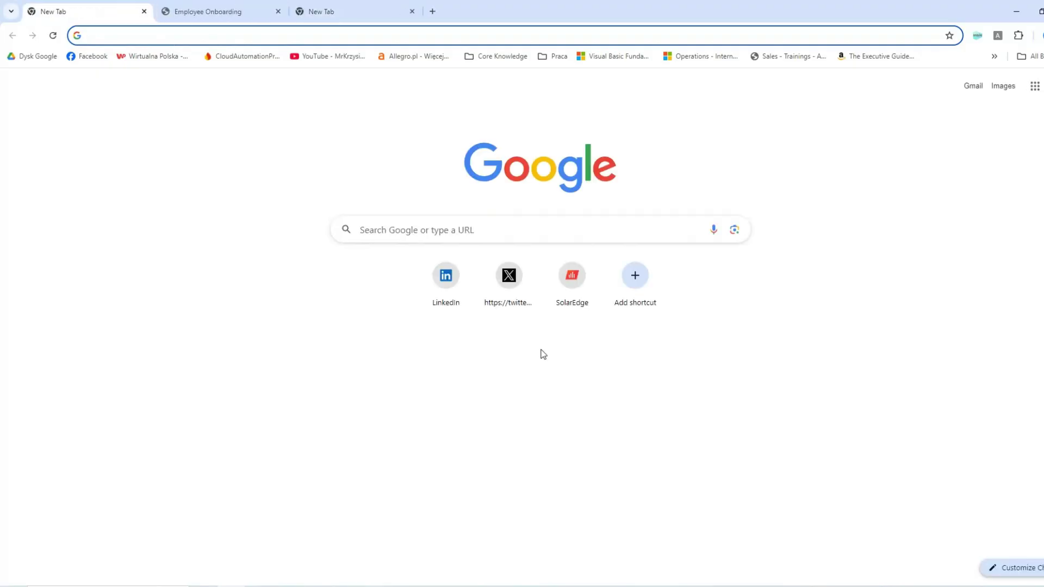
{"action": "type", "text": "futureofworkblog.web.app/ticketingSystem/SubmitCase_NewerVersion.html"}
{"action": "key", "text": "Return"}
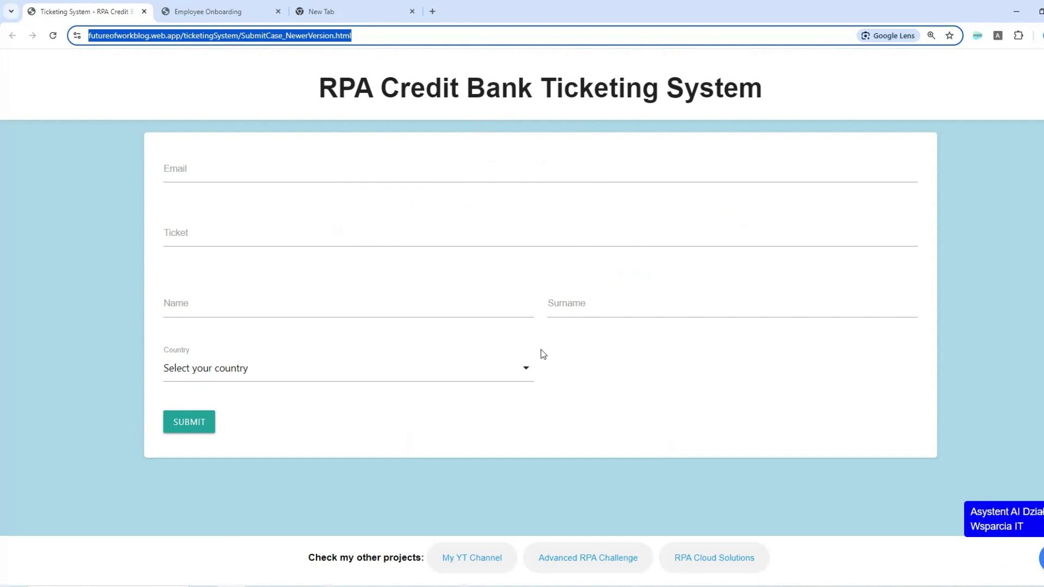
{"action": "left_click", "coordinate": [541, 168]}
{"action": "type", "text": "test@test.com"}
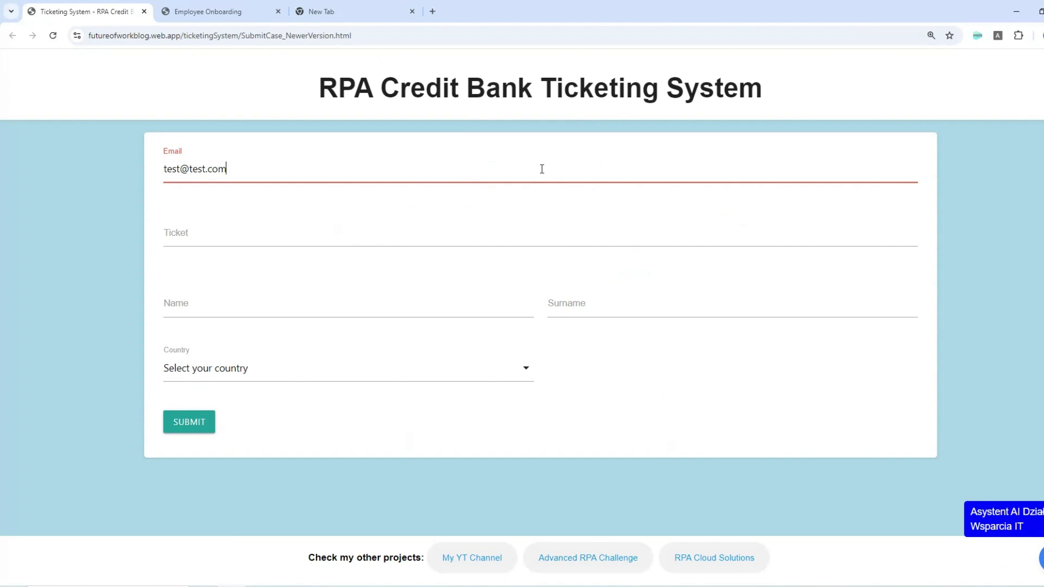
{"action": "left_click", "coordinate": [349, 304]}
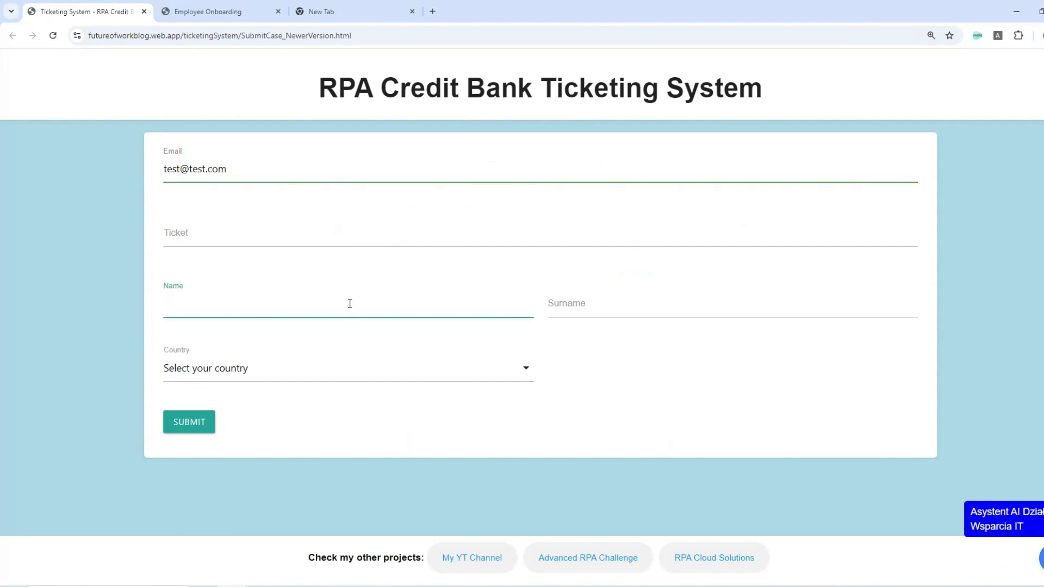
{"action": "key", "text": "Tab"}
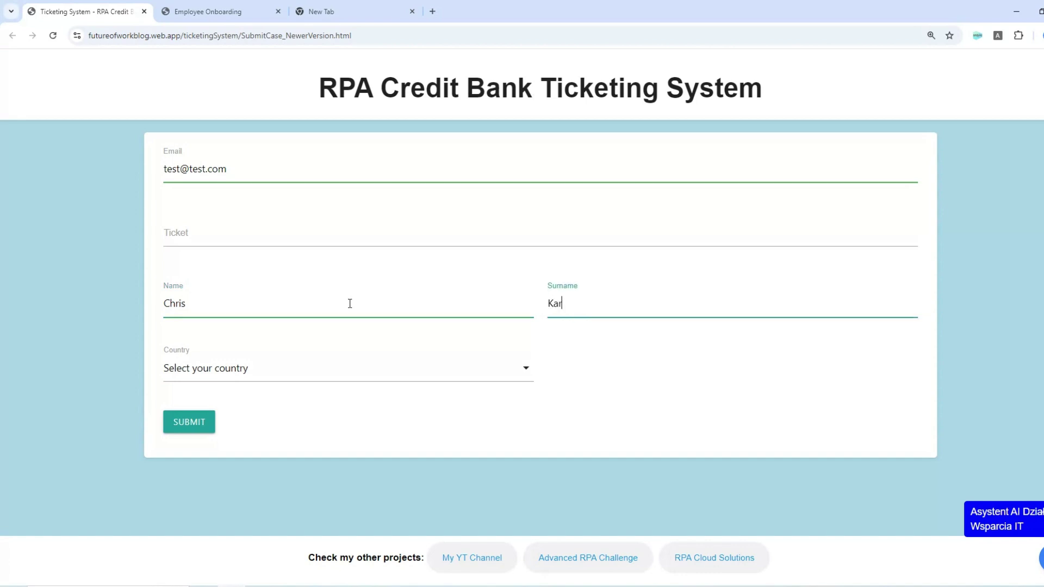
Step: Write the ACME System access request description and submit the ticket
{"action": "left_click", "coordinate": [541, 233]}
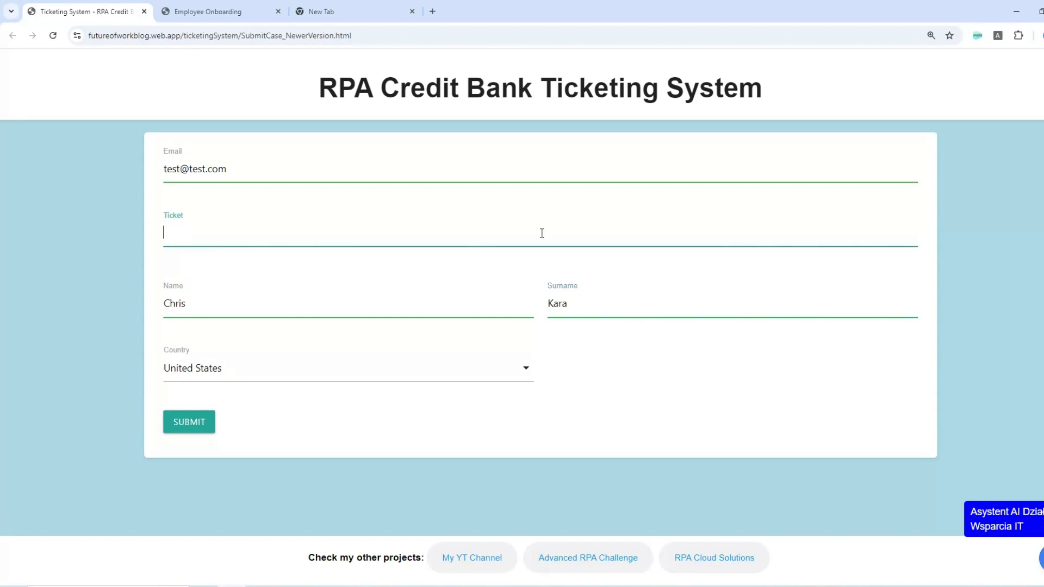
{"action": "type", "text": "Requesting access to the ACME System"}
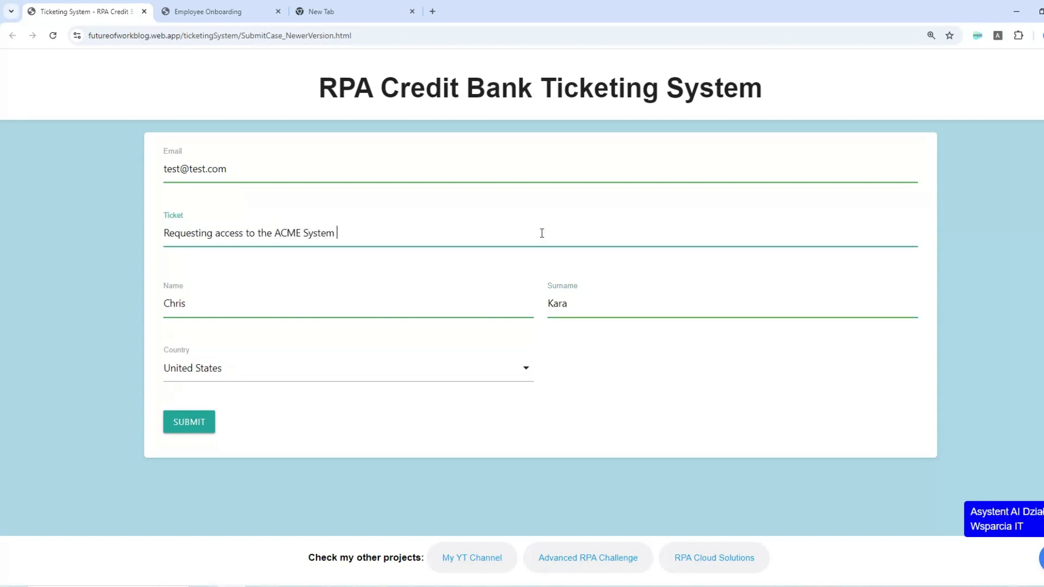
{"action": "type", "text": " application for User ID: kara7499."}
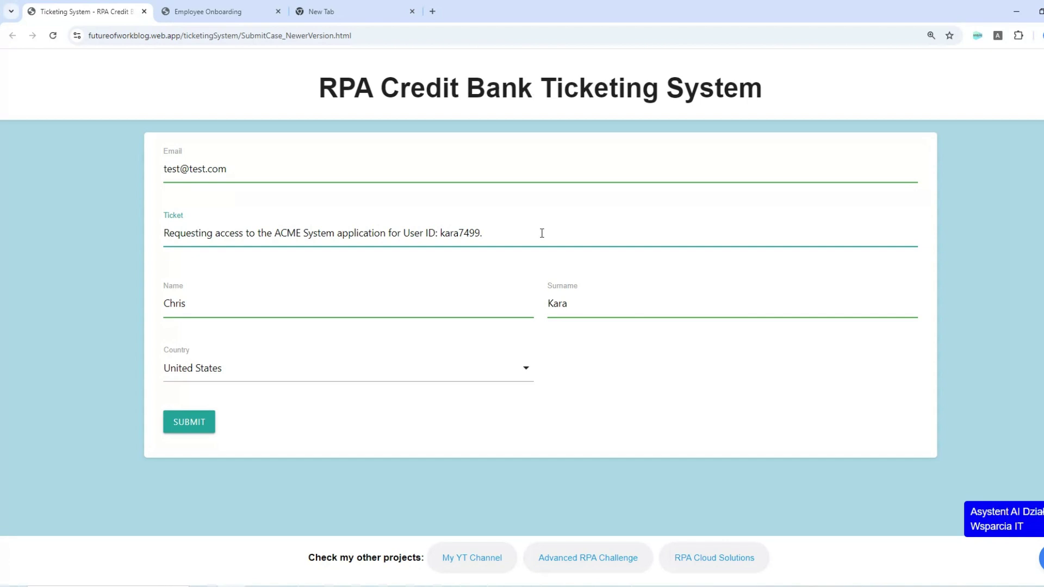
{"action": "left_click", "coordinate": [190, 423]}
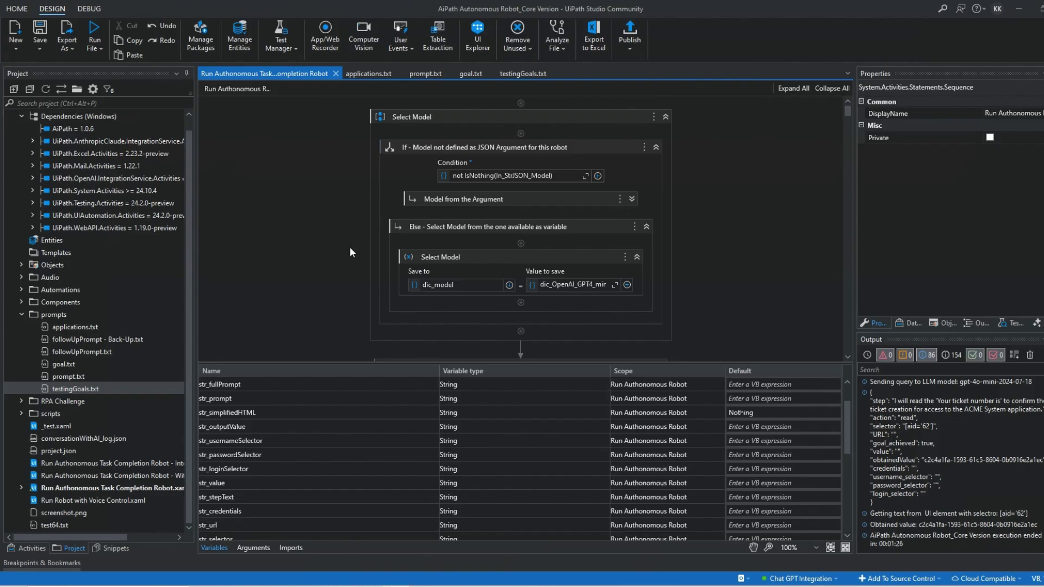
Step: Open Message Details for the 'Obtained value' log row showing the ticket number
{"action": "left_click", "coordinate": [947, 524]}
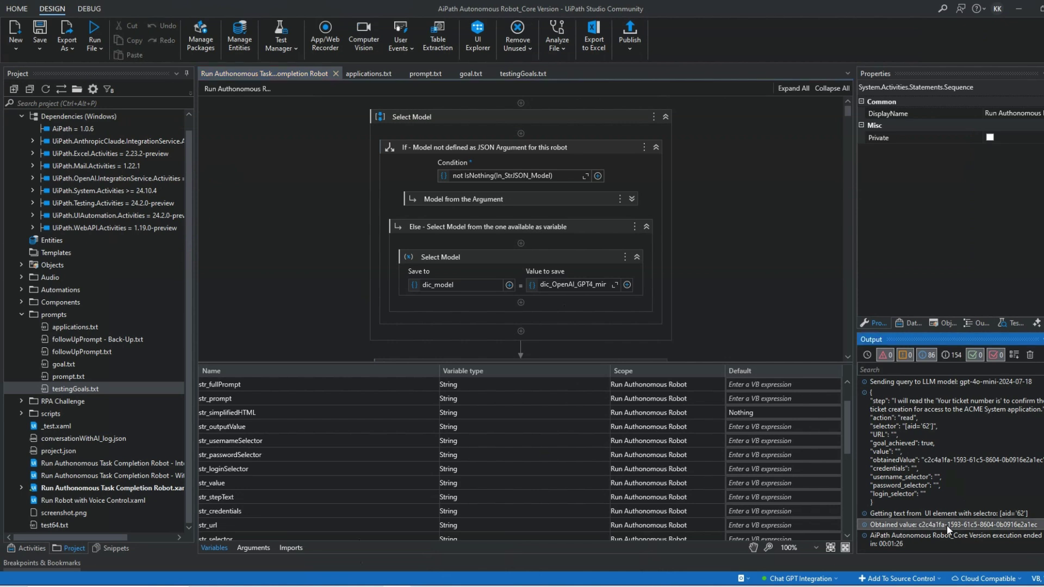
{"action": "double_click", "coordinate": [947, 525]}
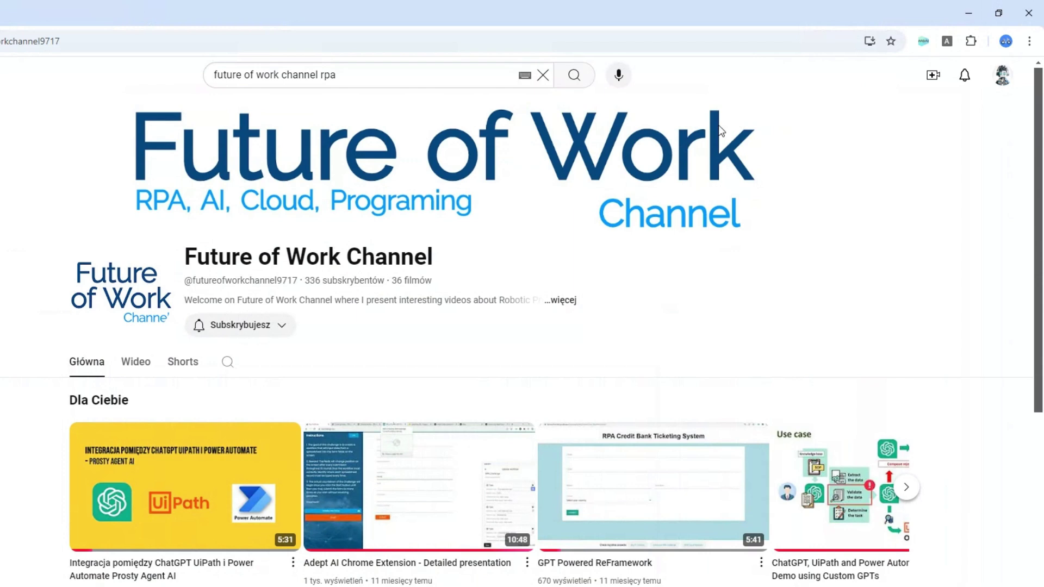
{"action": "scroll", "coordinate": [718, 126], "scroll_direction": "down", "scroll_amount": 2}
{"action": "scroll", "coordinate": [719, 125], "scroll_direction": "down", "scroll_amount": 1}
{"action": "scroll", "coordinate": [719, 125], "scroll_direction": "down", "scroll_amount": 2}
{"action": "scroll", "coordinate": [719, 124], "scroll_direction": "down", "scroll_amount": 1}
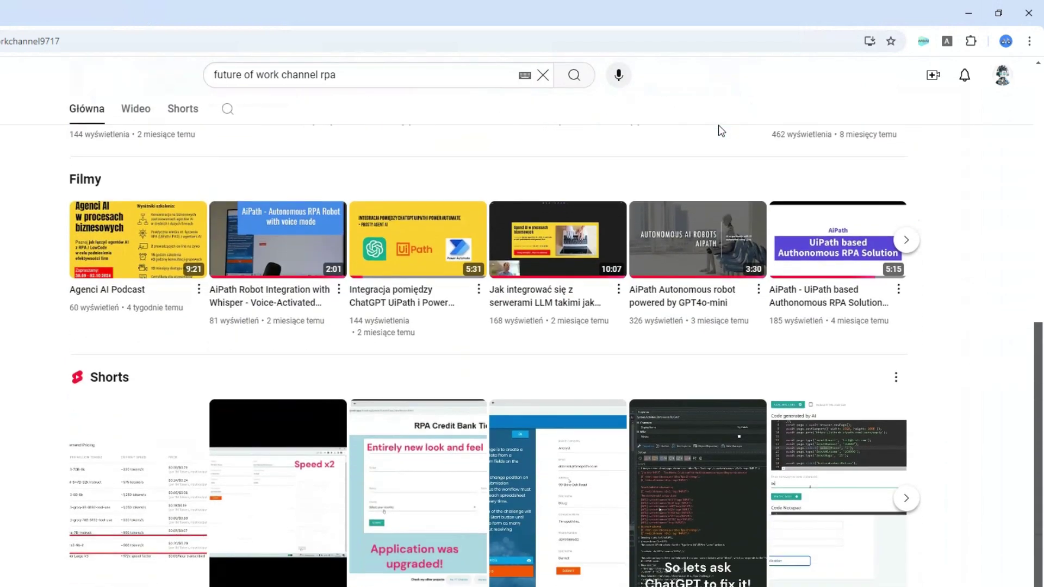